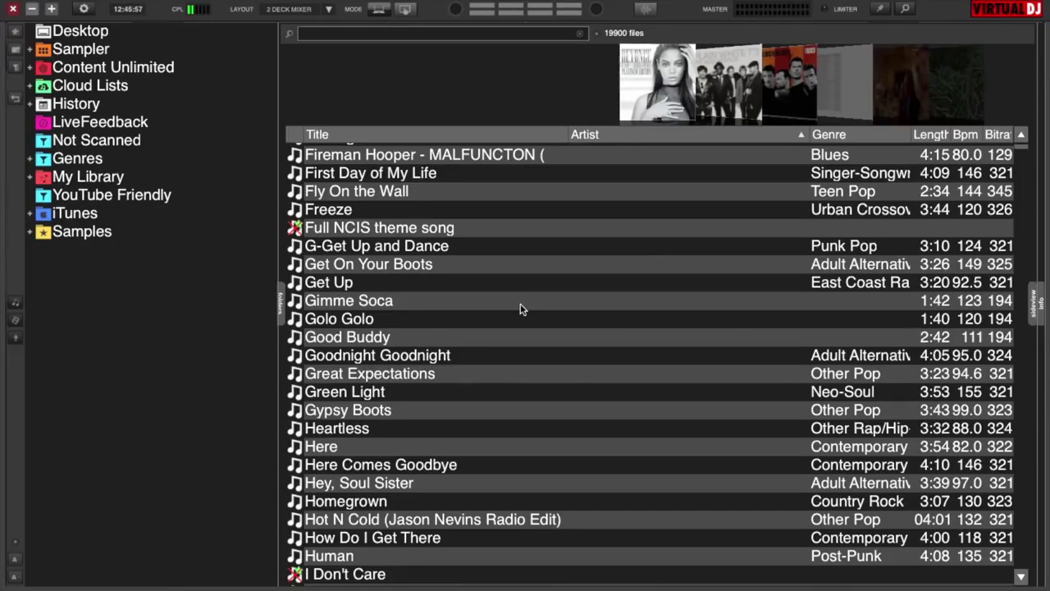
Restore the browser layout, then add an empty virtual folder keeping the default name 'Virtual Folder'
left_click(907, 11)
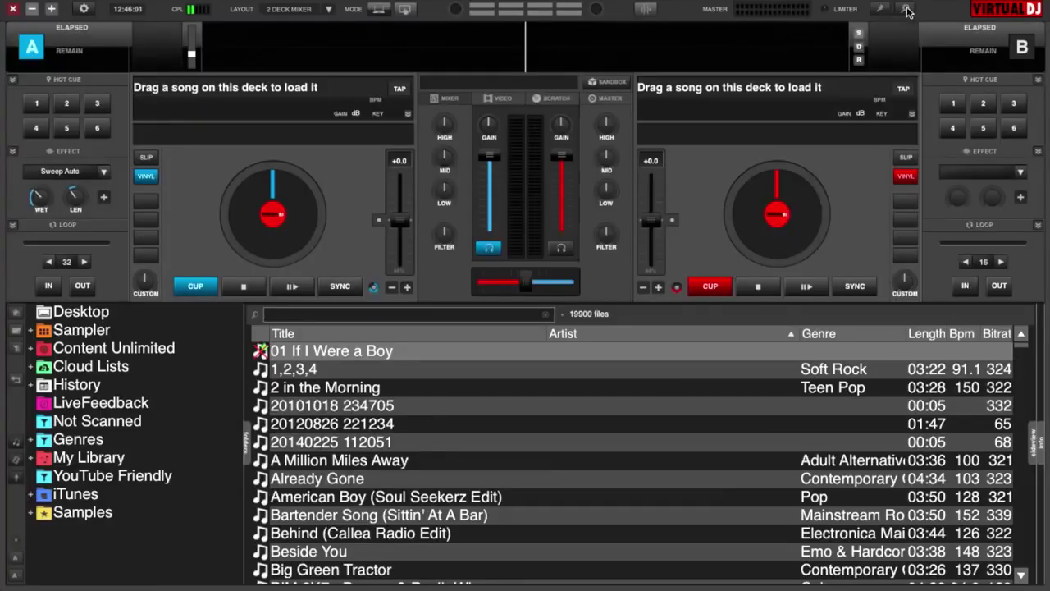
left_click(907, 10)
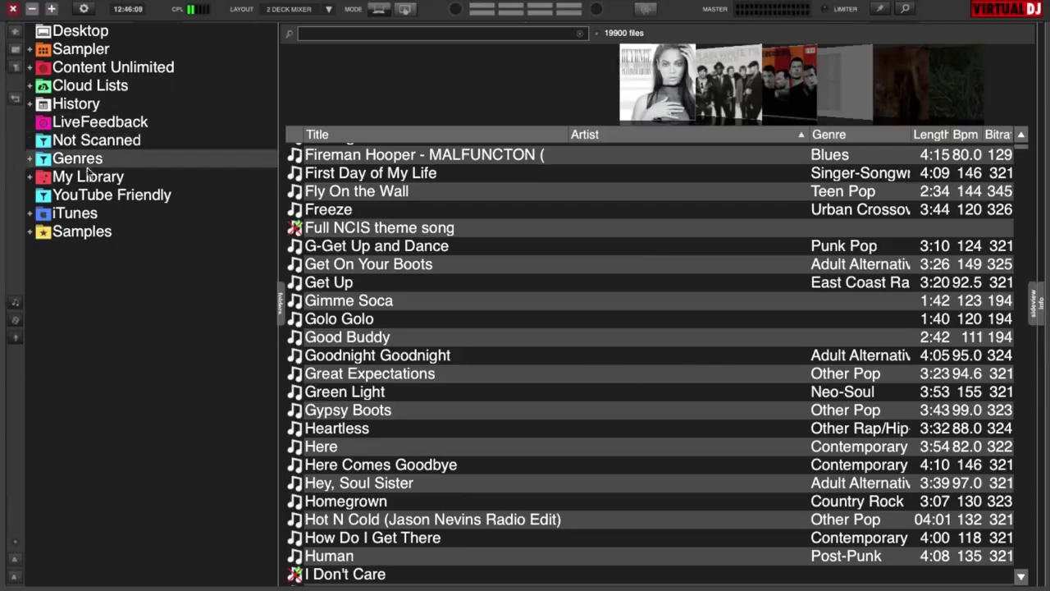
left_click(29, 181)
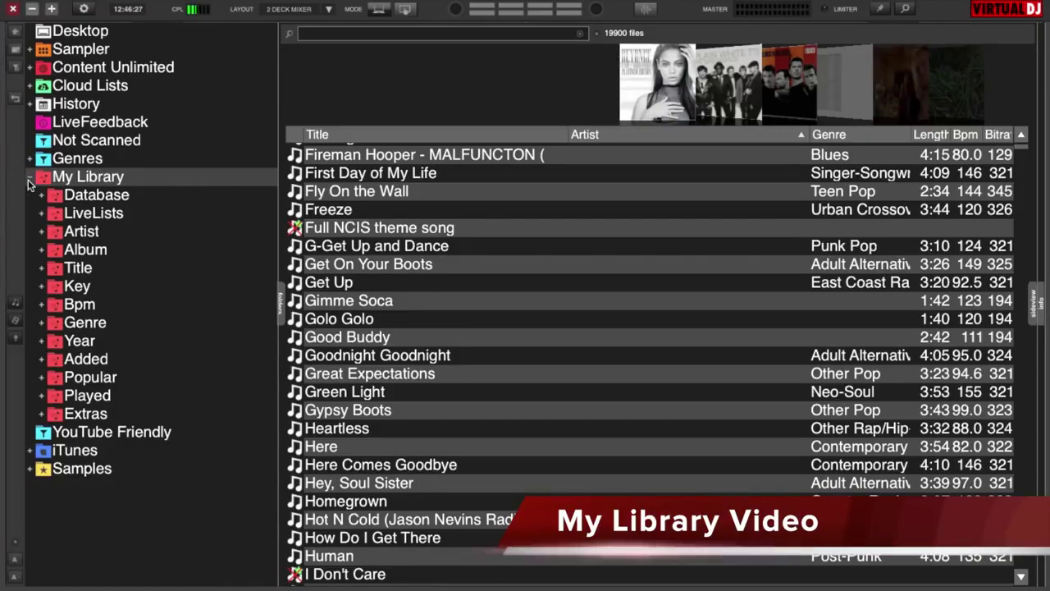
left_click(29, 178)
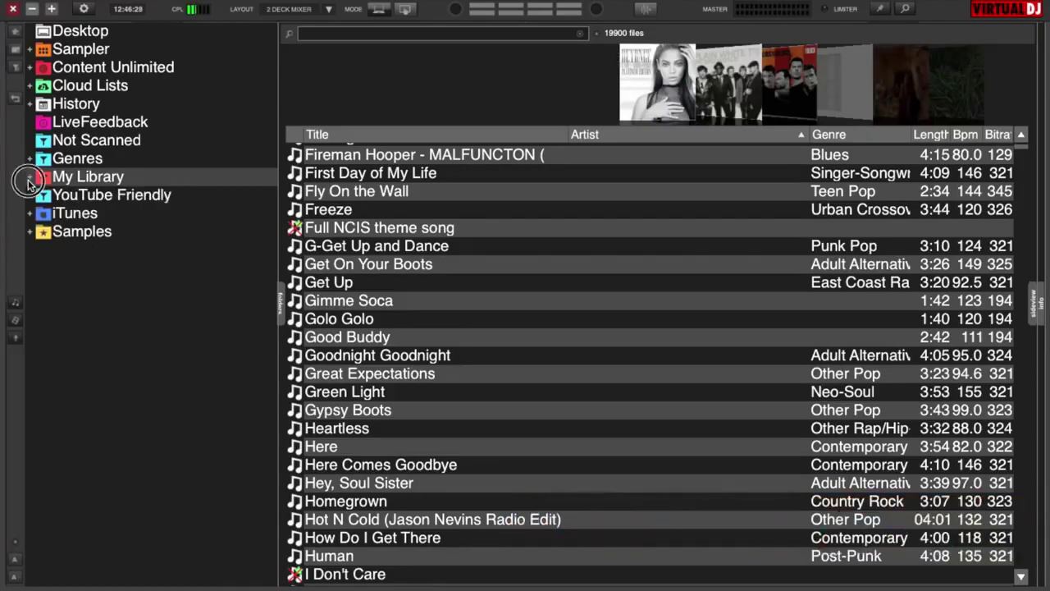
left_click(16, 56)
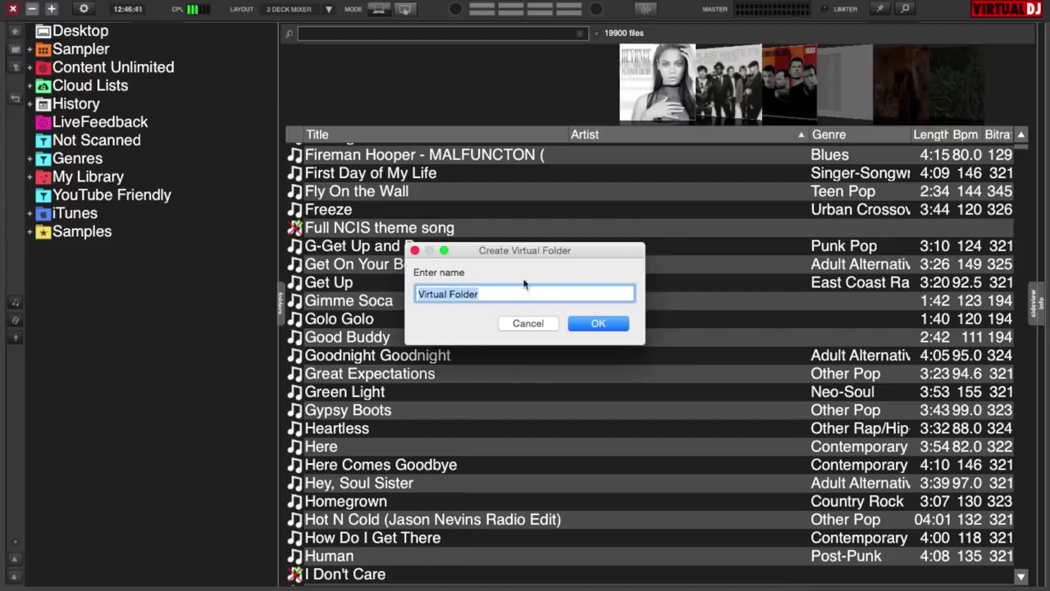
left_click(599, 323)
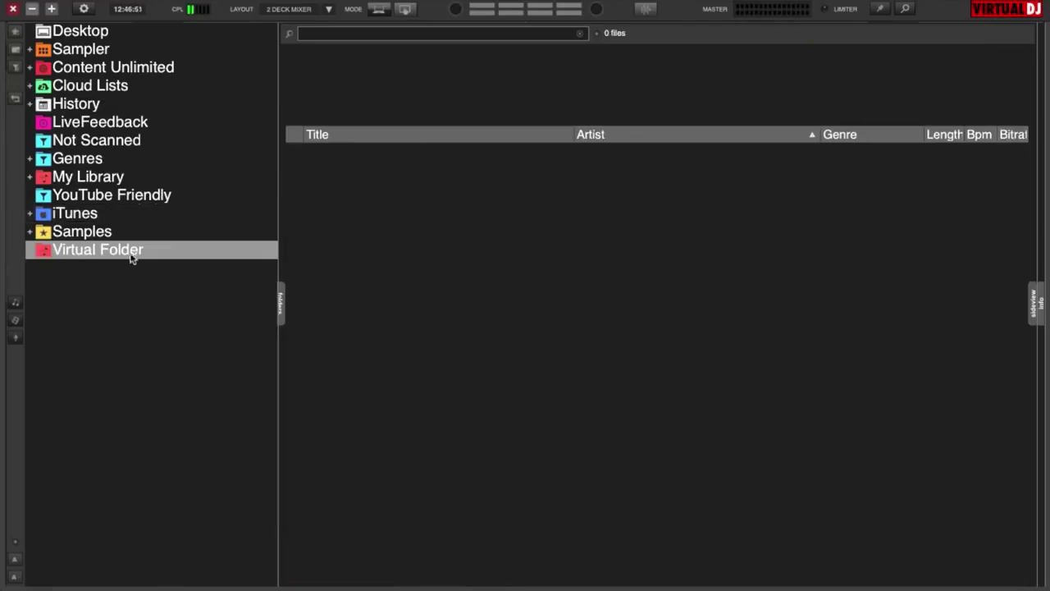
Search '*' to list all tracks and drag Country Boy into Virtual Folder
left_click(327, 35)
type("*")
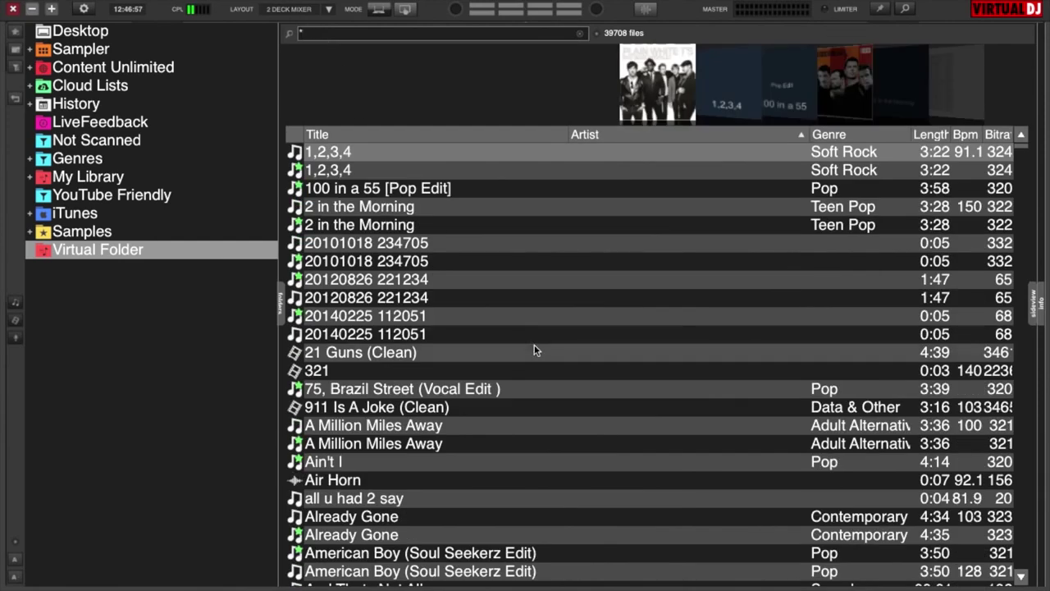
scroll(533, 350, "down", 10)
scroll(533, 350, "down", 10)
left_click_drag(378, 374, 52, 251)
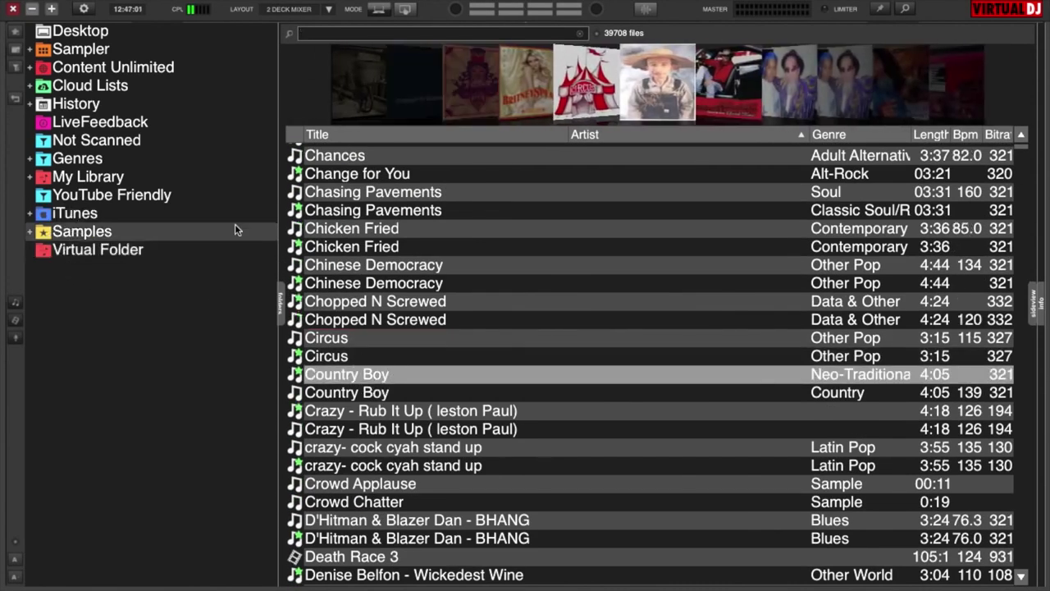
Drag Great Expectations and If You See Amy into Virtual Folder and view its three tracks
scroll(511, 283, "down", 15)
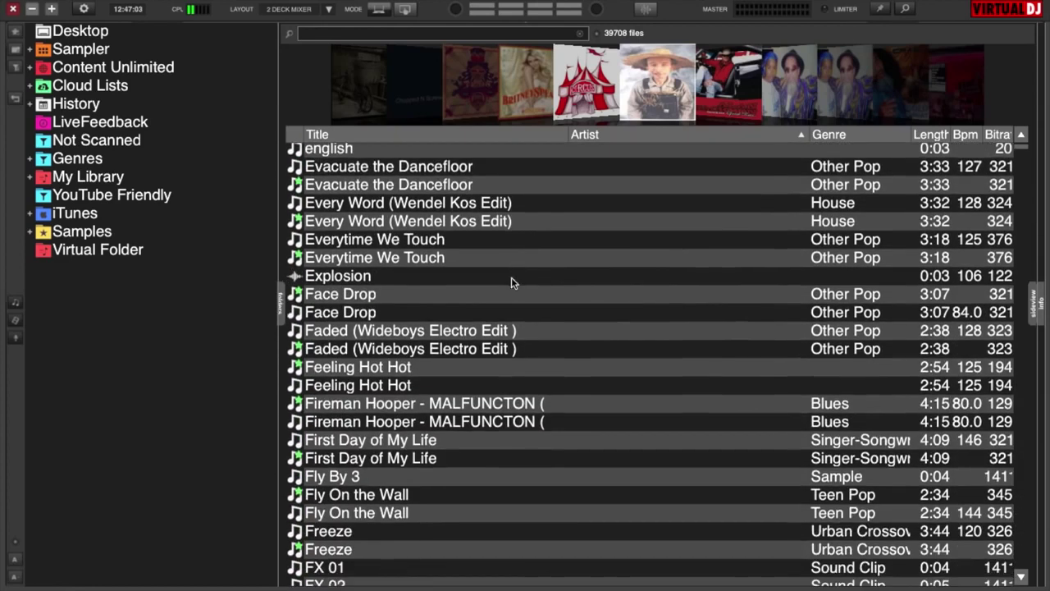
scroll(508, 292, "down", 8)
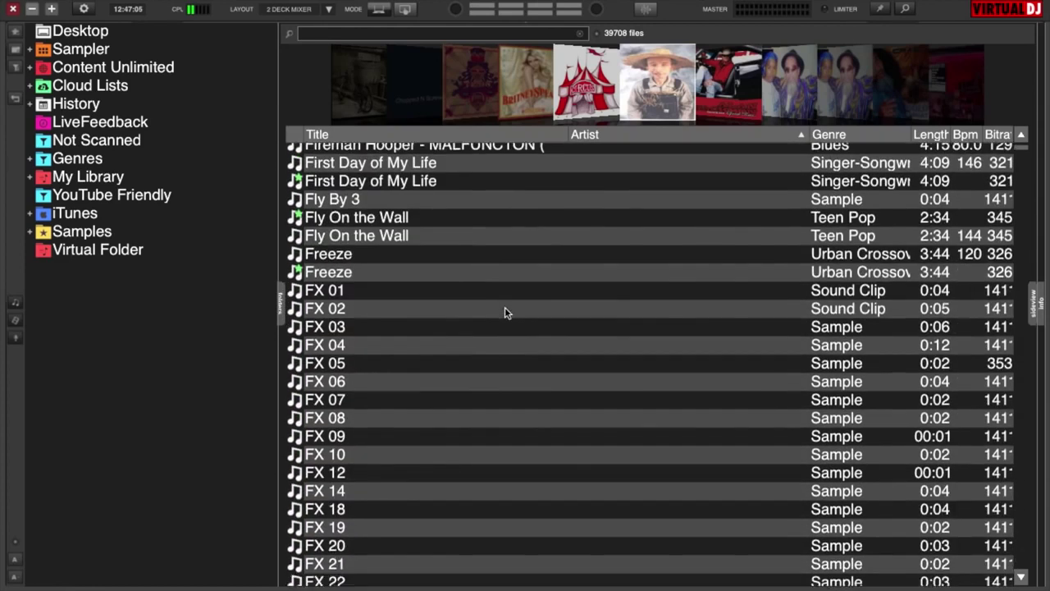
scroll(504, 311, "down", 10)
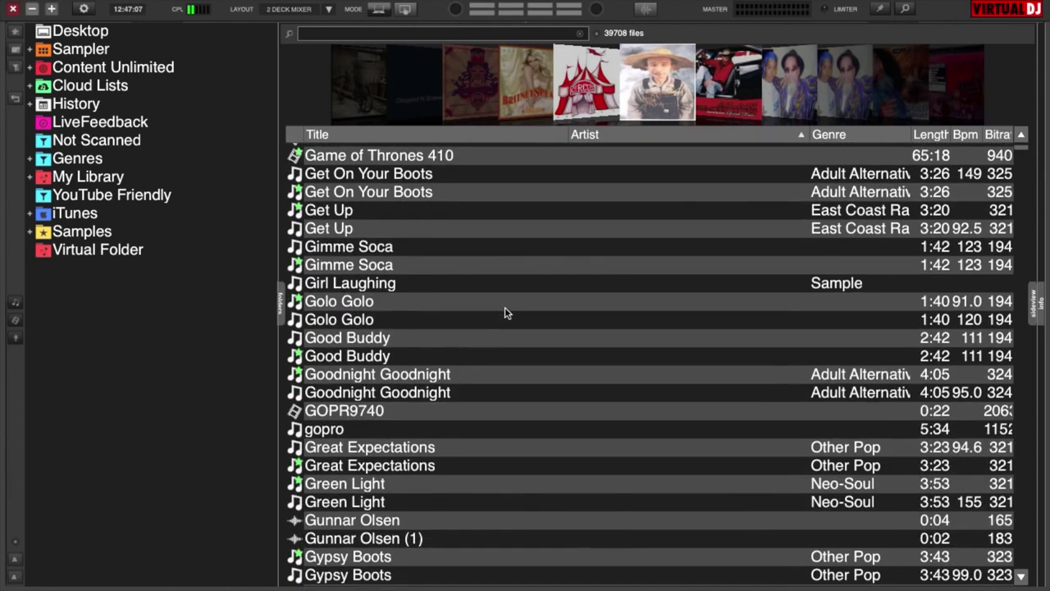
left_click_drag(348, 464, 59, 251)
scroll(477, 208, "down", 10)
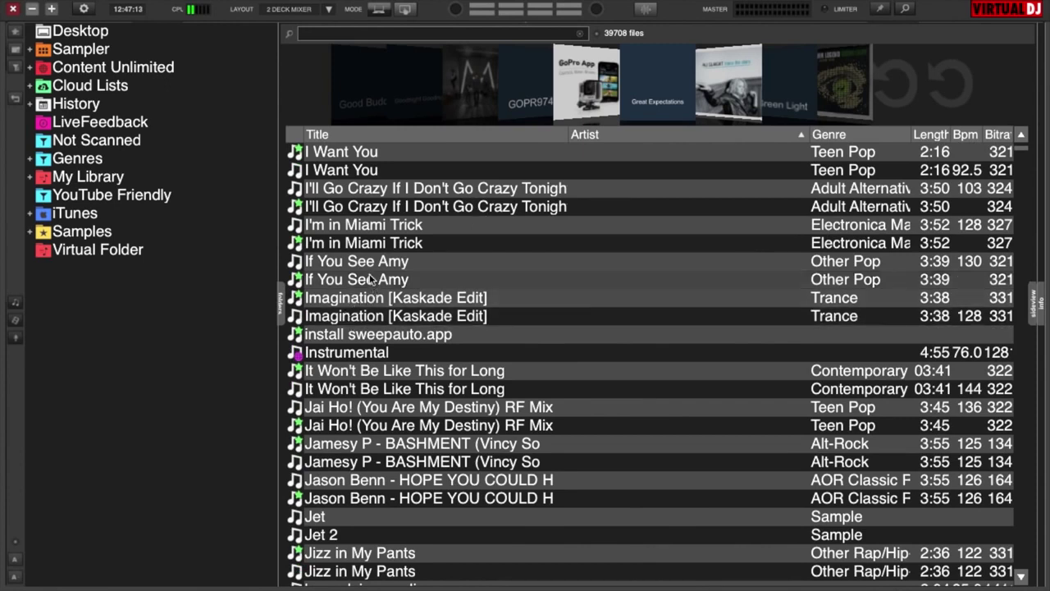
left_click_drag(393, 261, 57, 253)
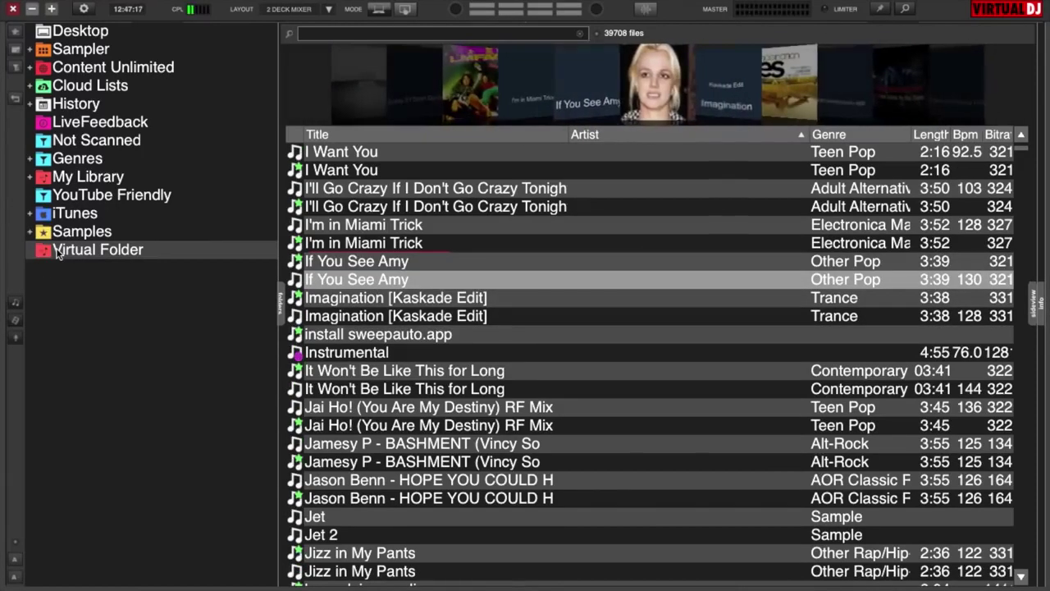
left_click(58, 253)
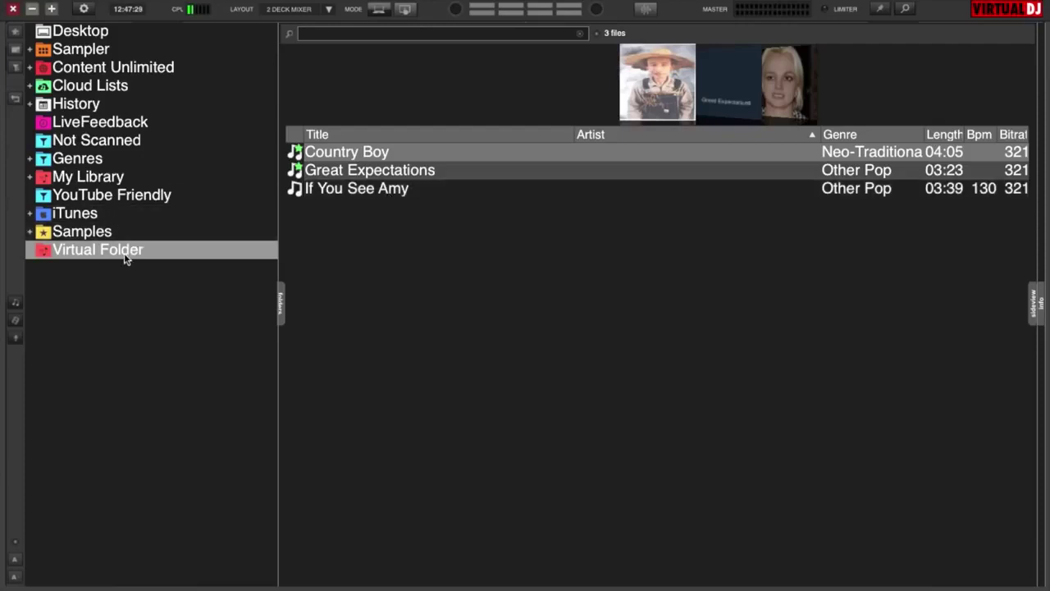
Create a virtual folder named 'Sub Folder' inside Virtual Folder, then reselect Virtual Folder
left_click(16, 51)
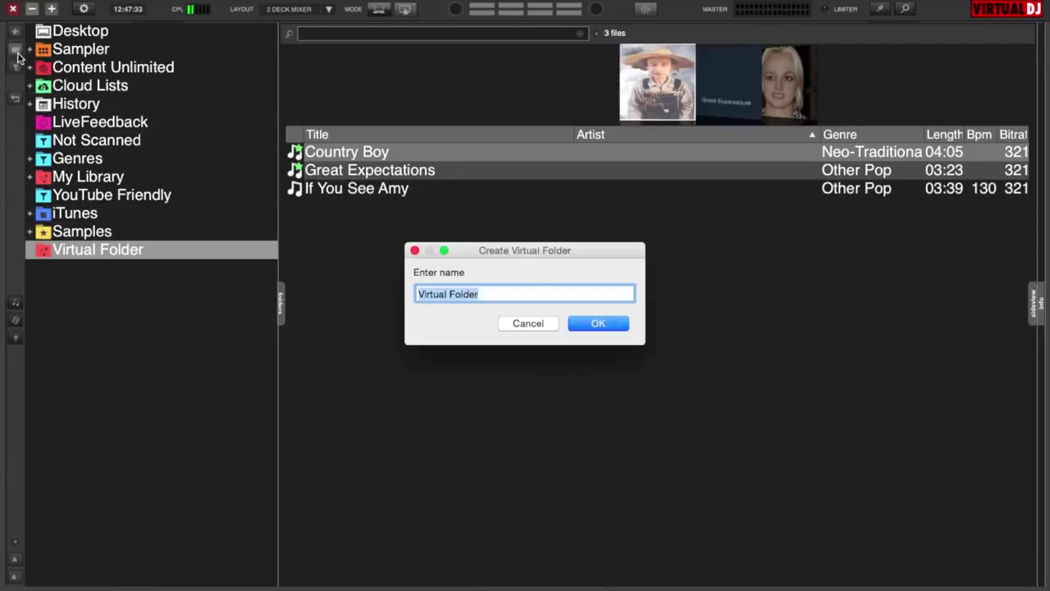
type("Sub ")
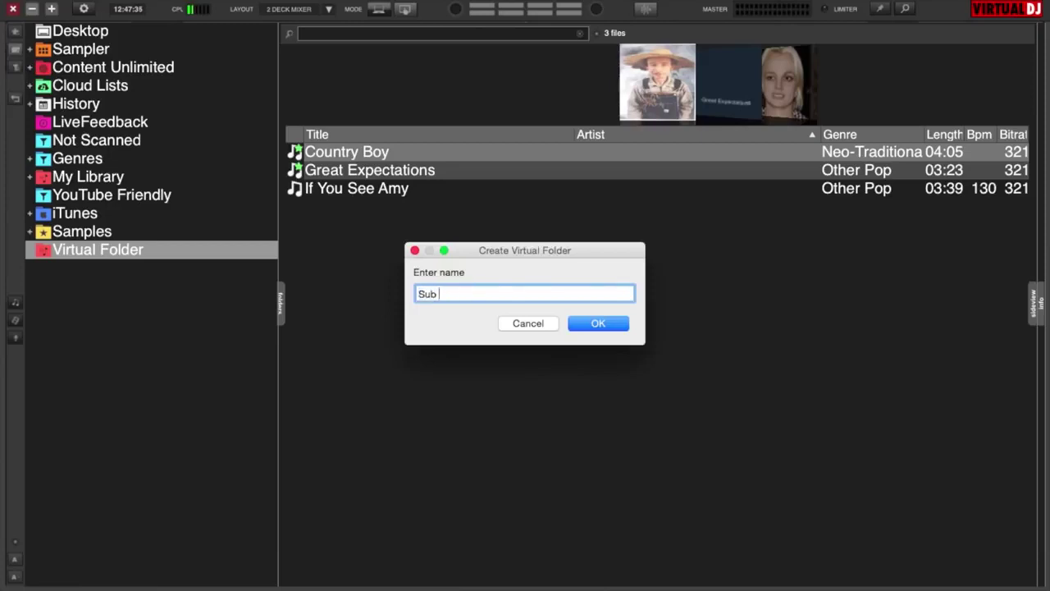
type("Folder")
key("Return")
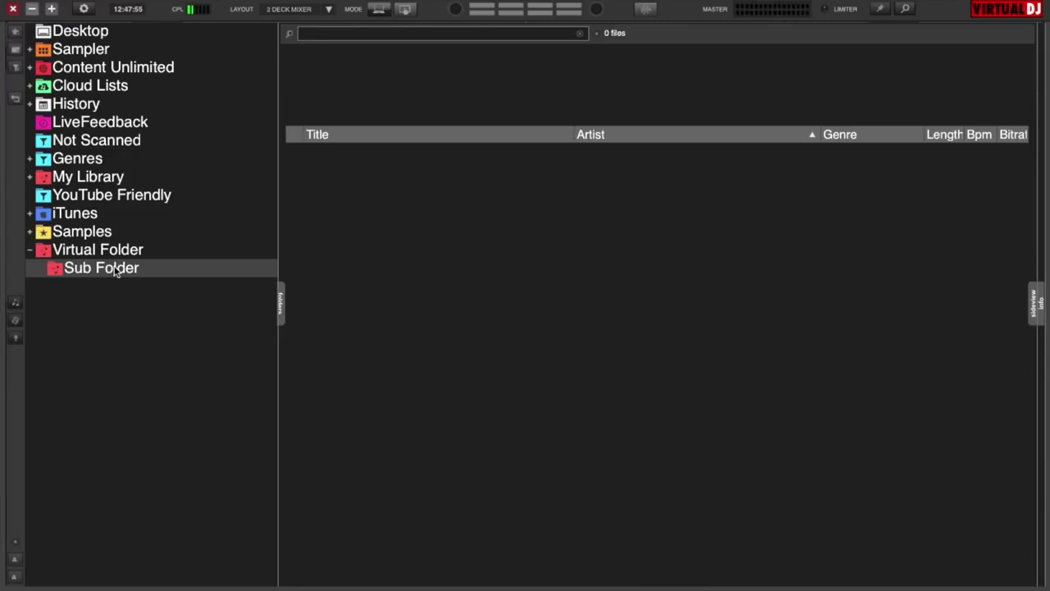
left_click(116, 256)
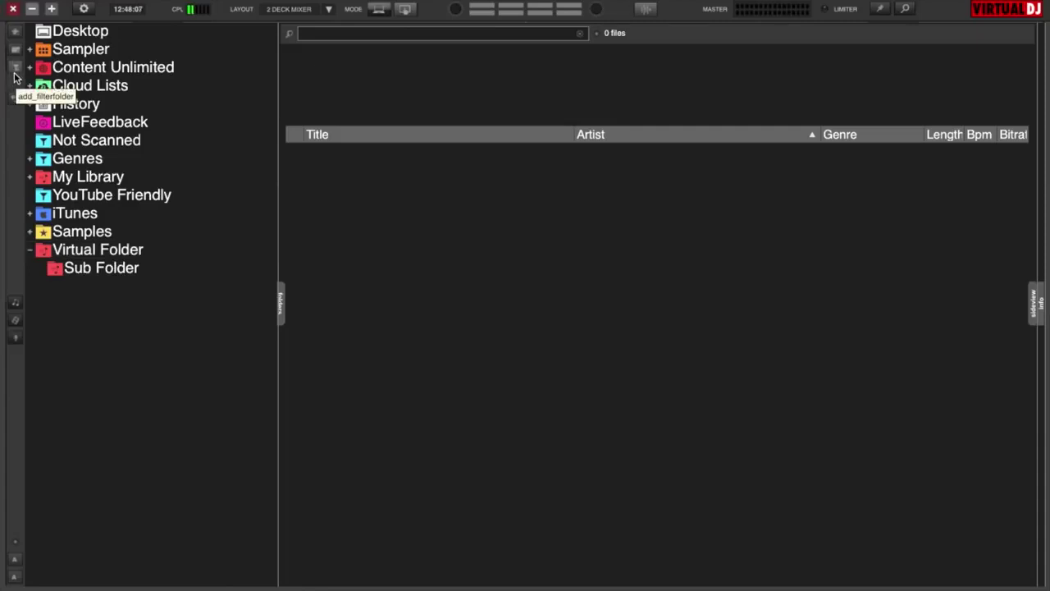
Create a filter folder named 'Filter Folder' and write its rule as Artist contains "deadmau5"
left_click(14, 77)
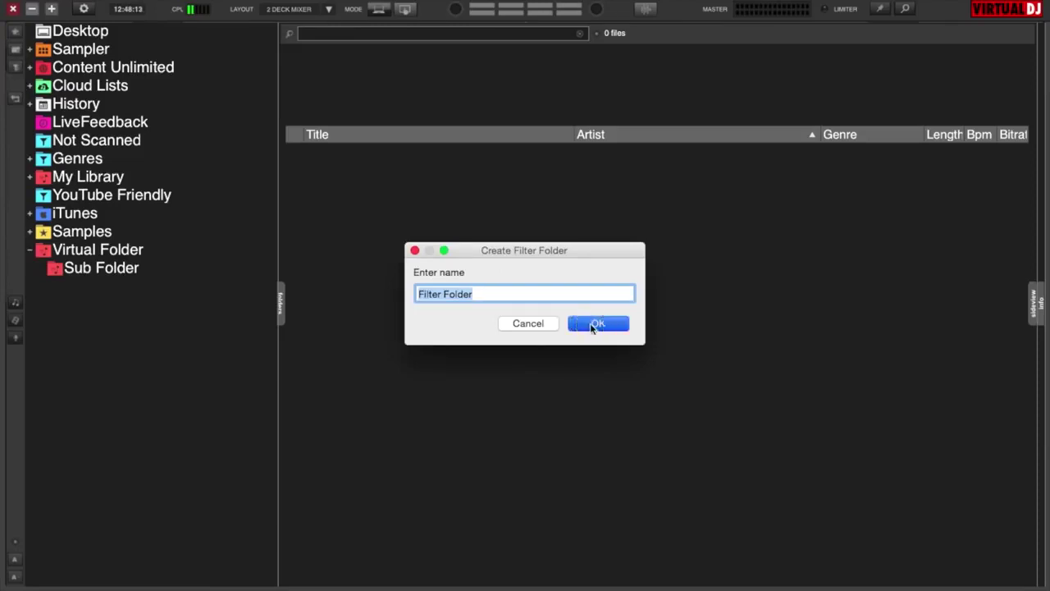
left_click(592, 325)
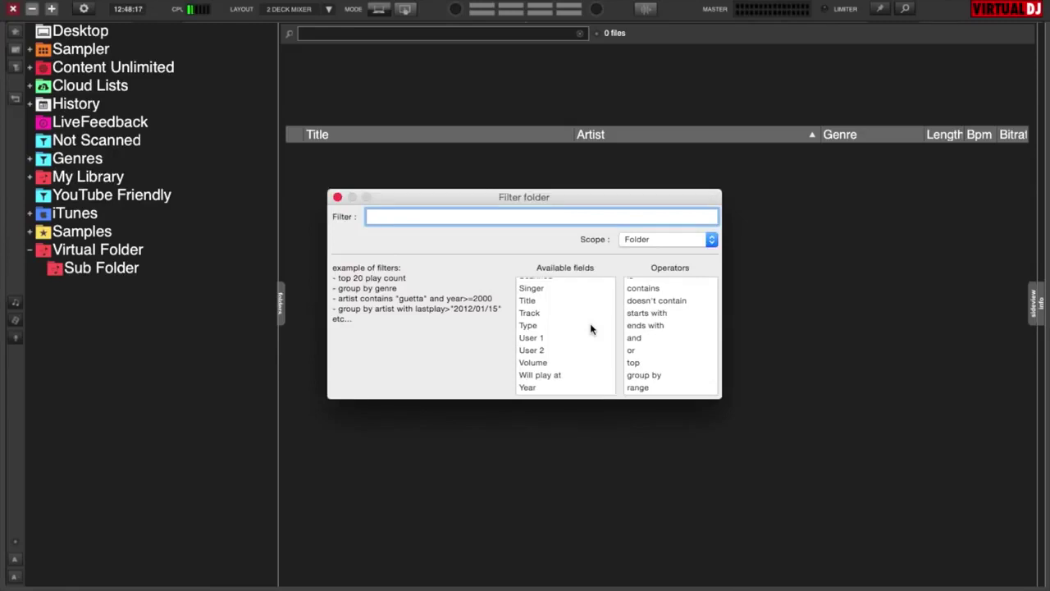
scroll(591, 329, "up", 15)
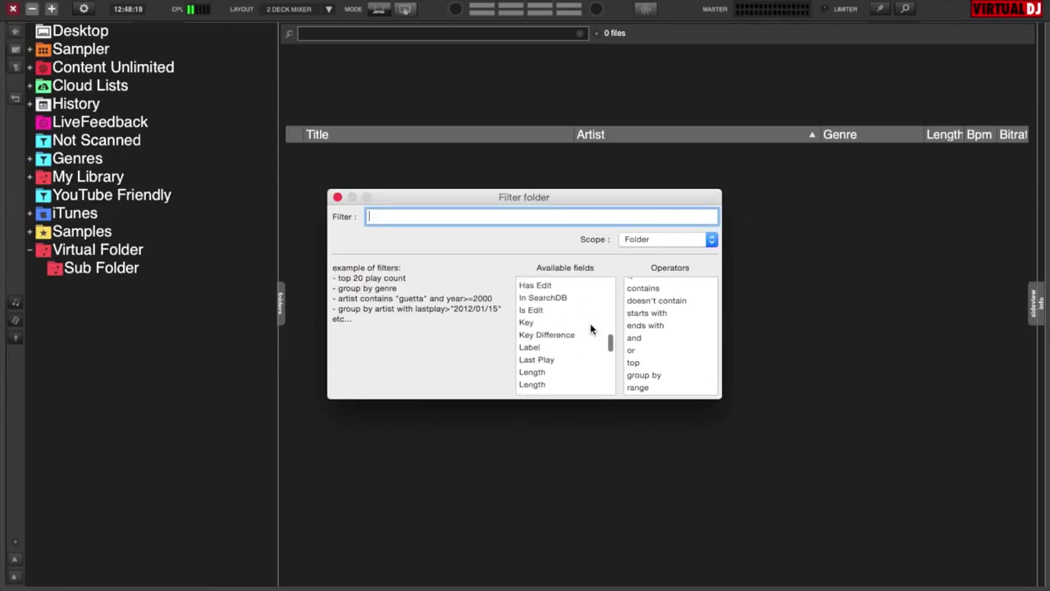
scroll(591, 329, "up", 1)
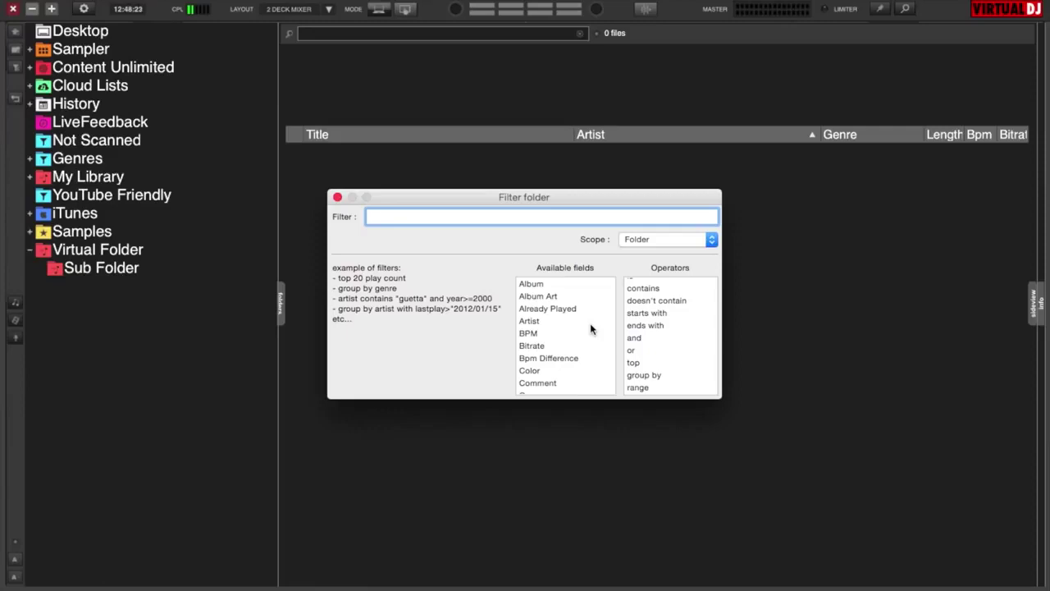
double_click(533, 322)
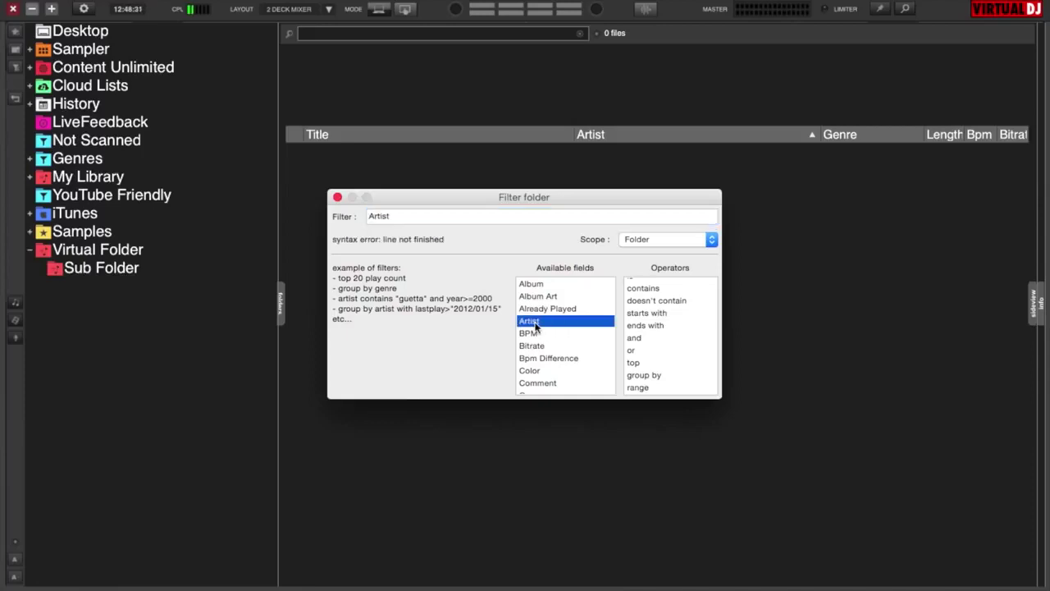
double_click(643, 288)
left_click(452, 215)
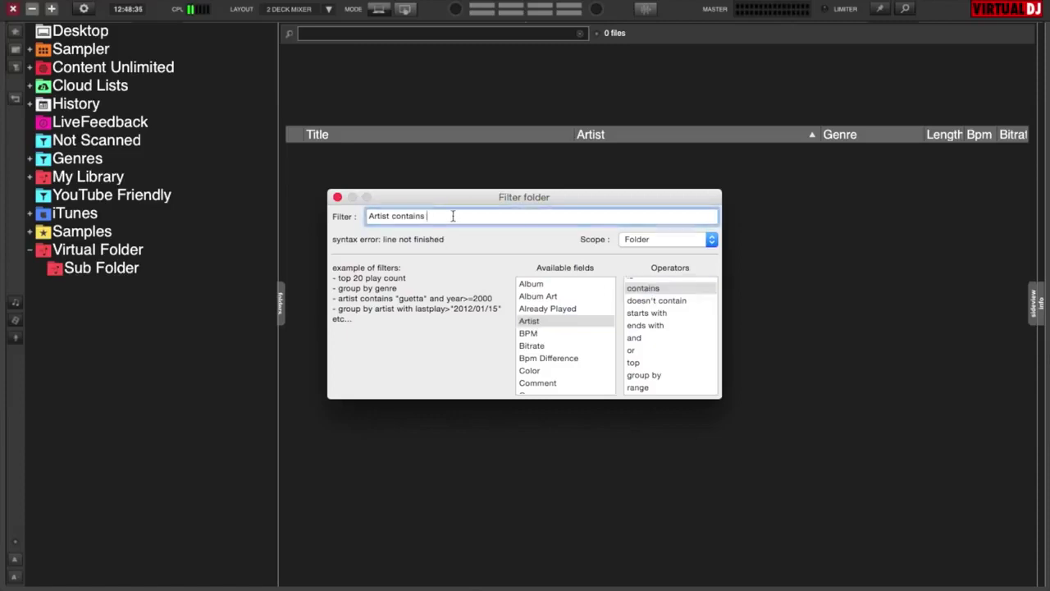
type("\"")
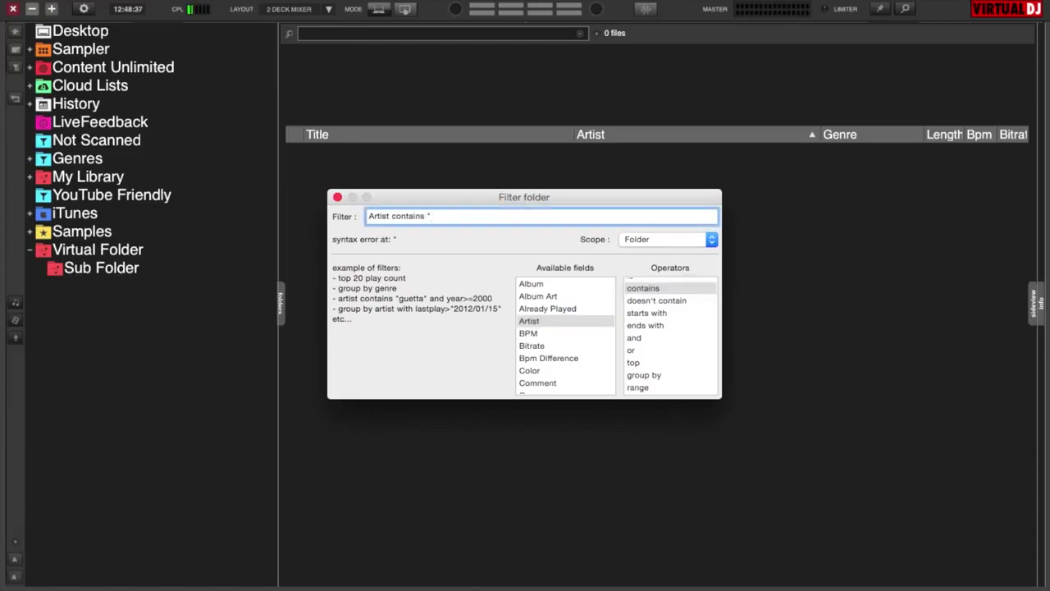
type("deadmau5\"")
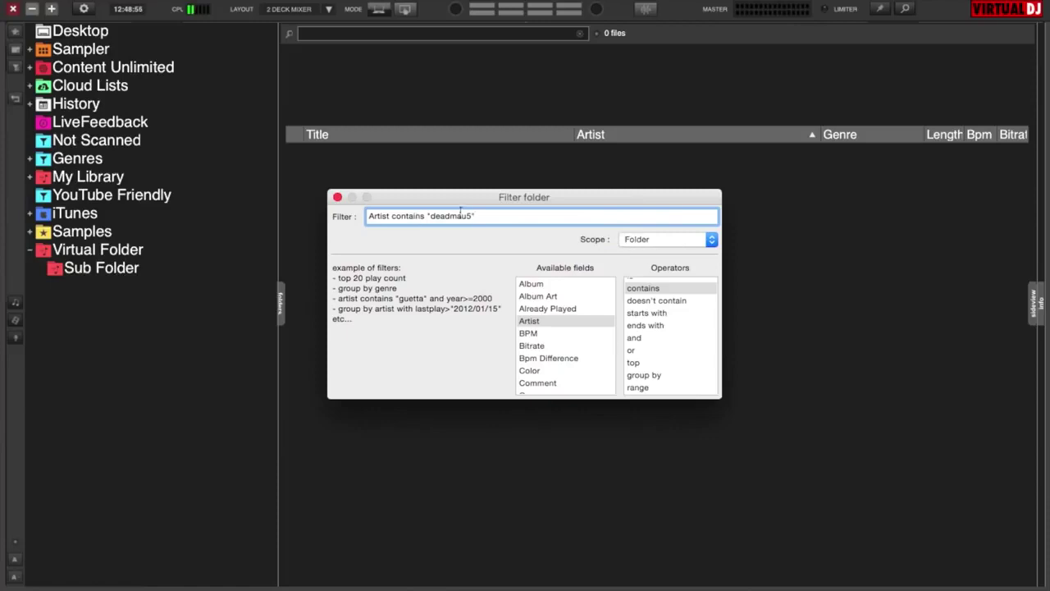
Set the filter's scope to Database, close the filter dialog, and collapse Virtual Folder
left_click(712, 243)
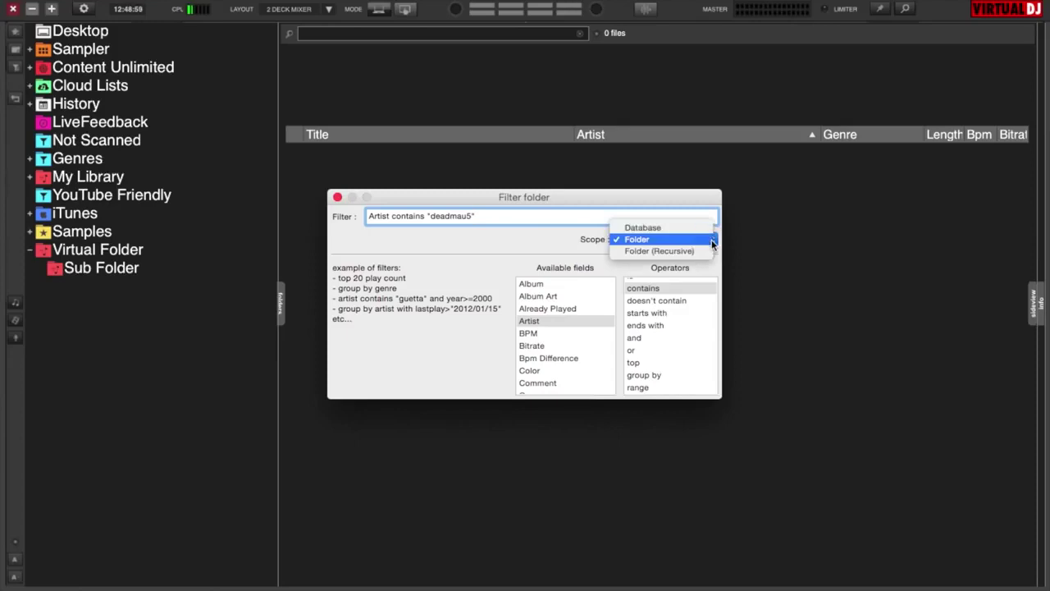
left_click(655, 231)
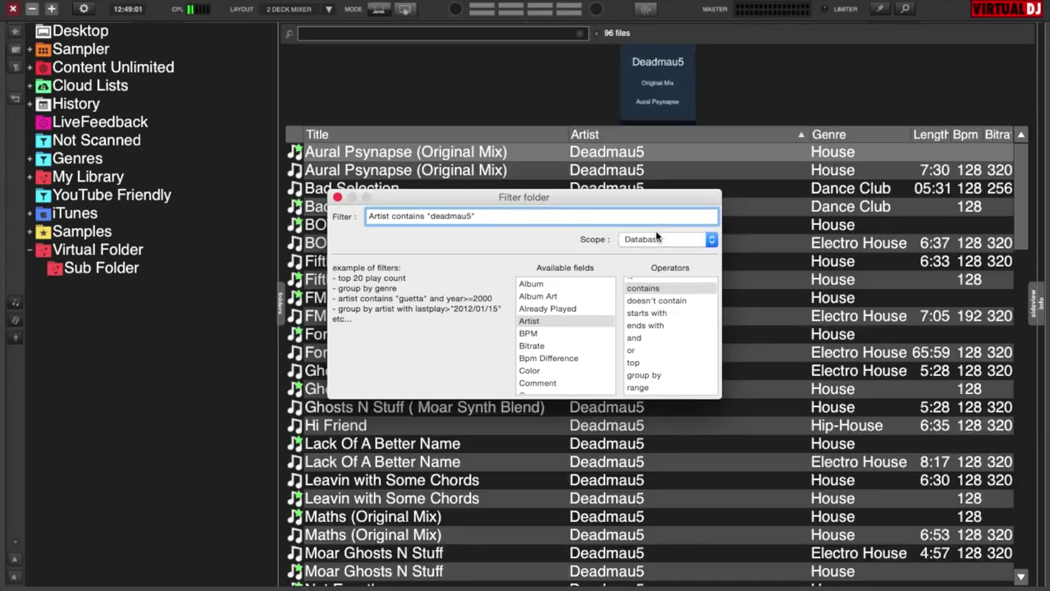
left_click(336, 198)
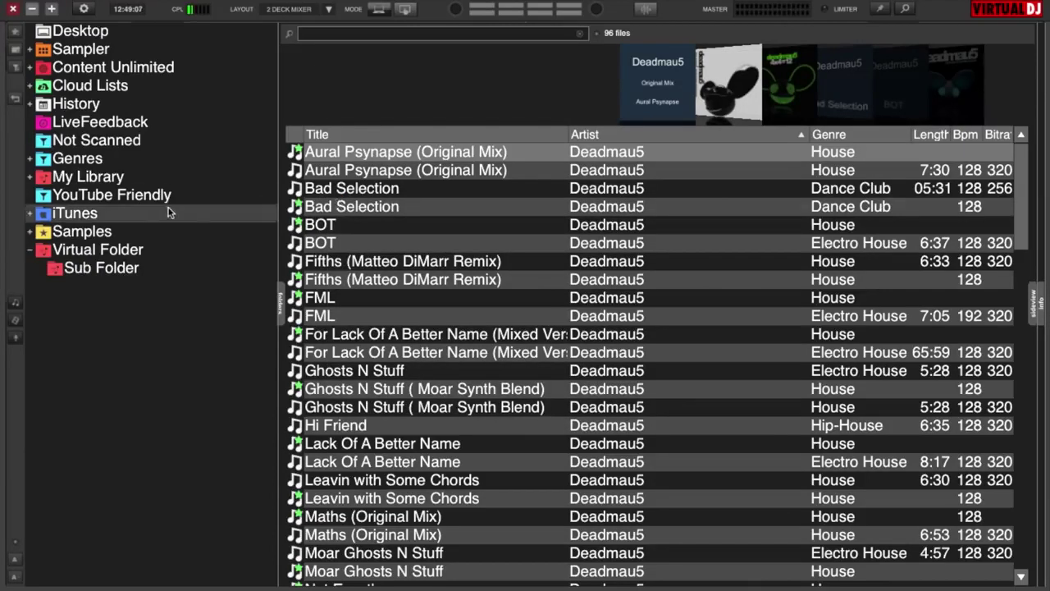
left_click(29, 251)
Expand Virtual Folder and Sub Folder, then drag Filter Folder out to sit directly under Virtual Folder
left_click(29, 251)
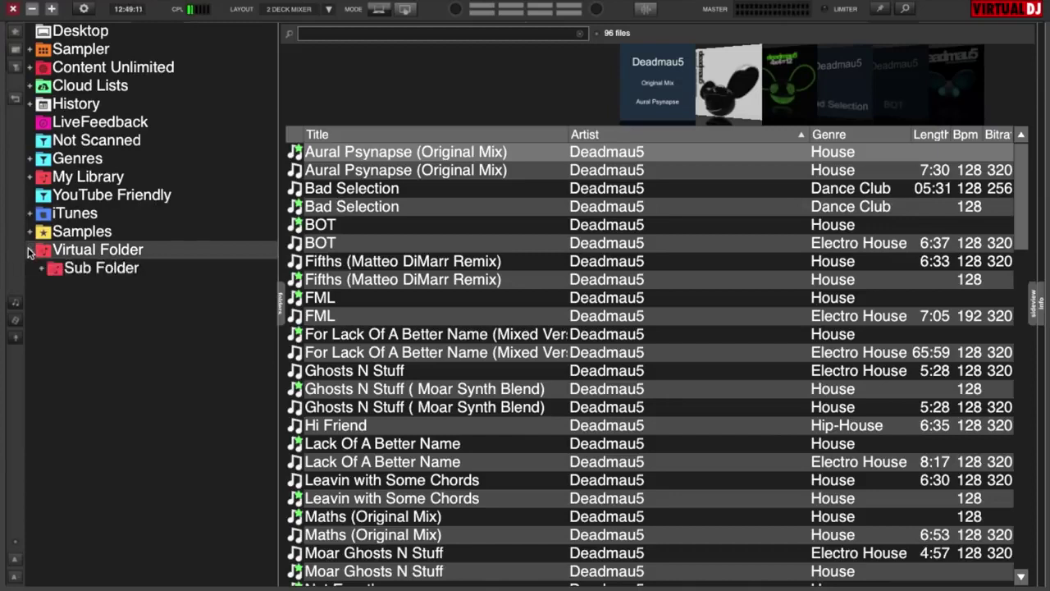
left_click(42, 269)
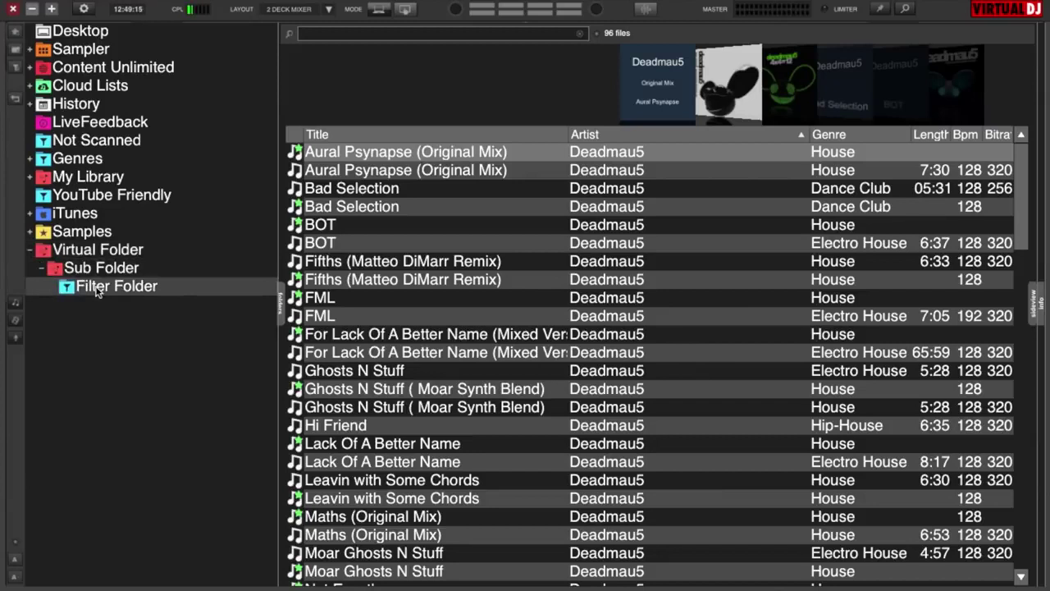
left_click_drag(97, 292, 32, 259)
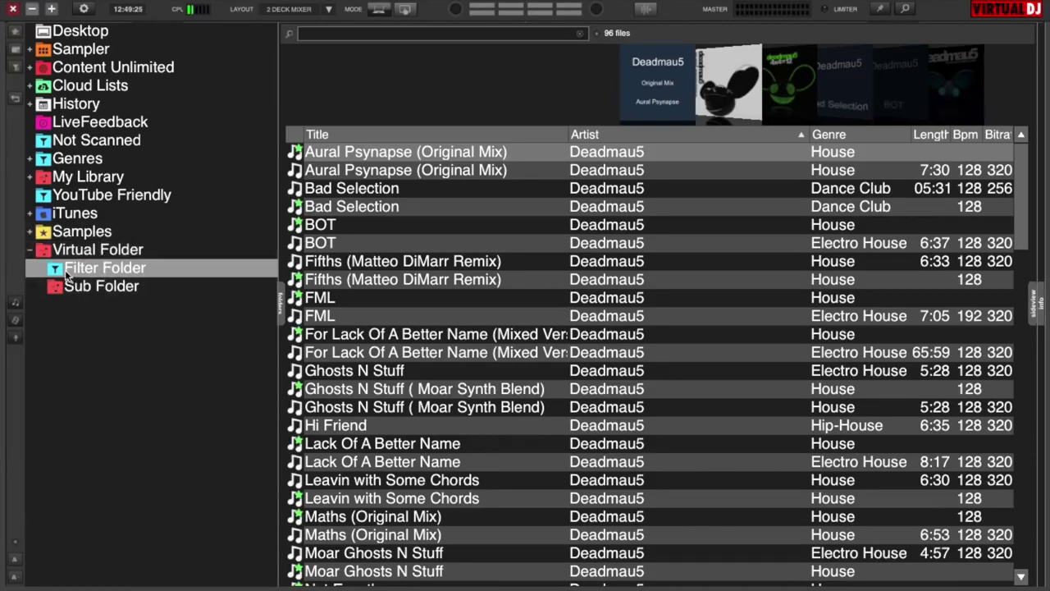
left_click_drag(67, 271, 35, 314)
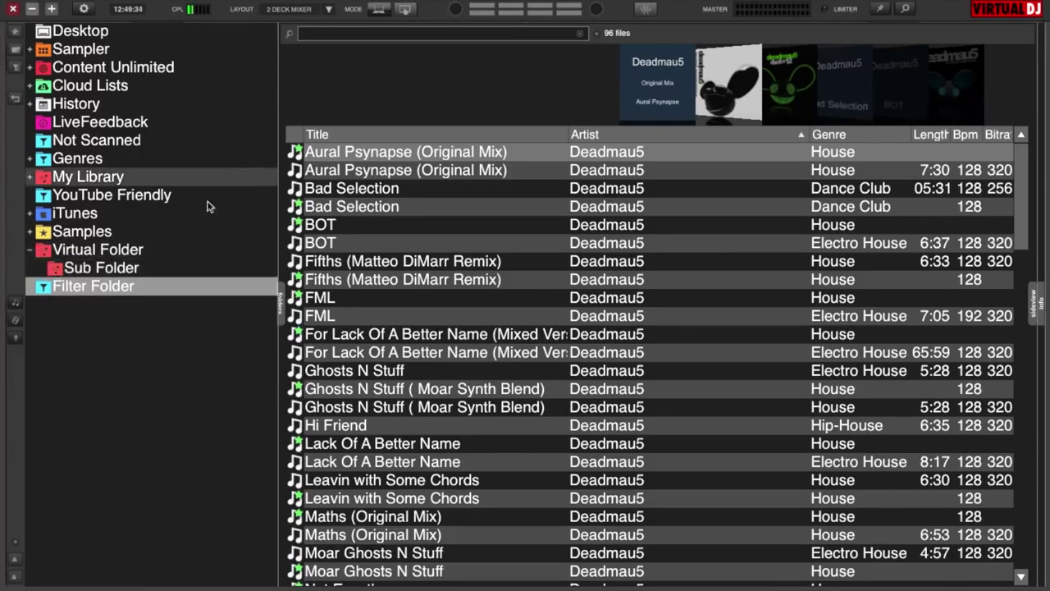
Edit Filter Folder's rule to BPM>=130 and close the dialog to list 4644 tracks
right_click(113, 293)
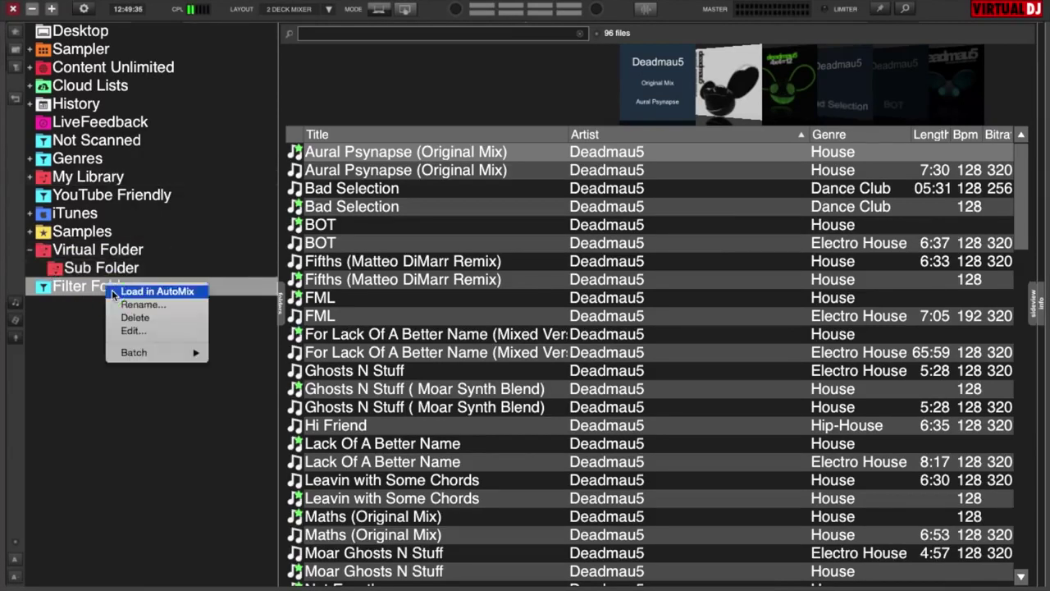
left_click(143, 332)
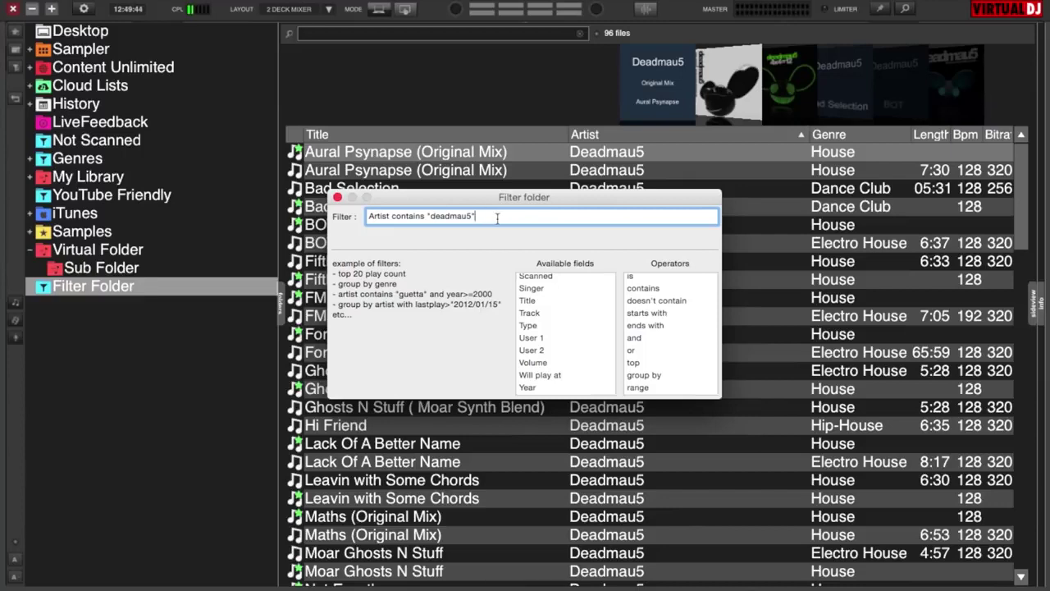
scroll(576, 348, "up", 7)
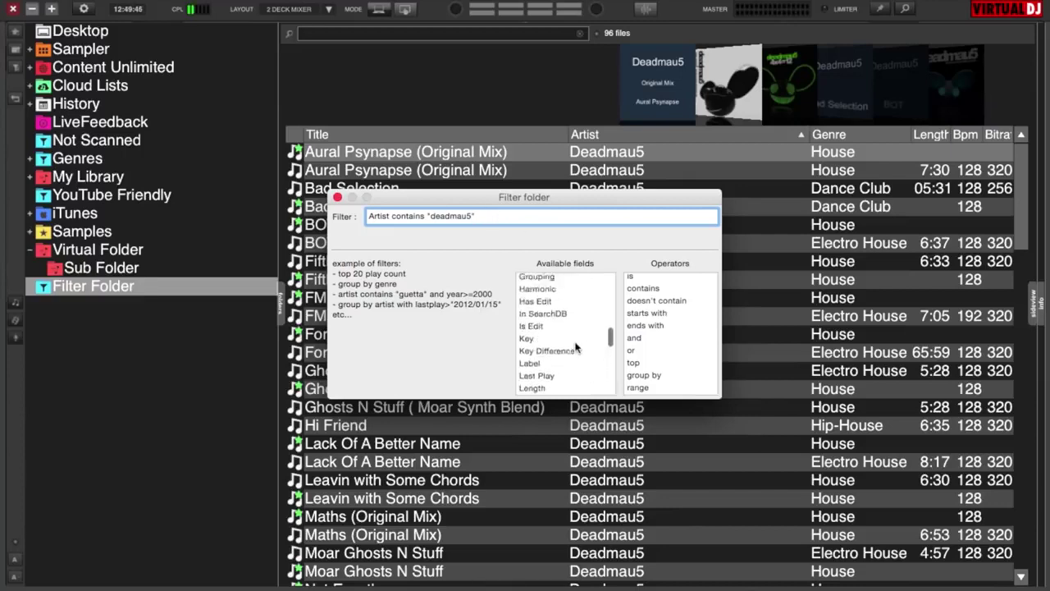
scroll(576, 348, "up", 5)
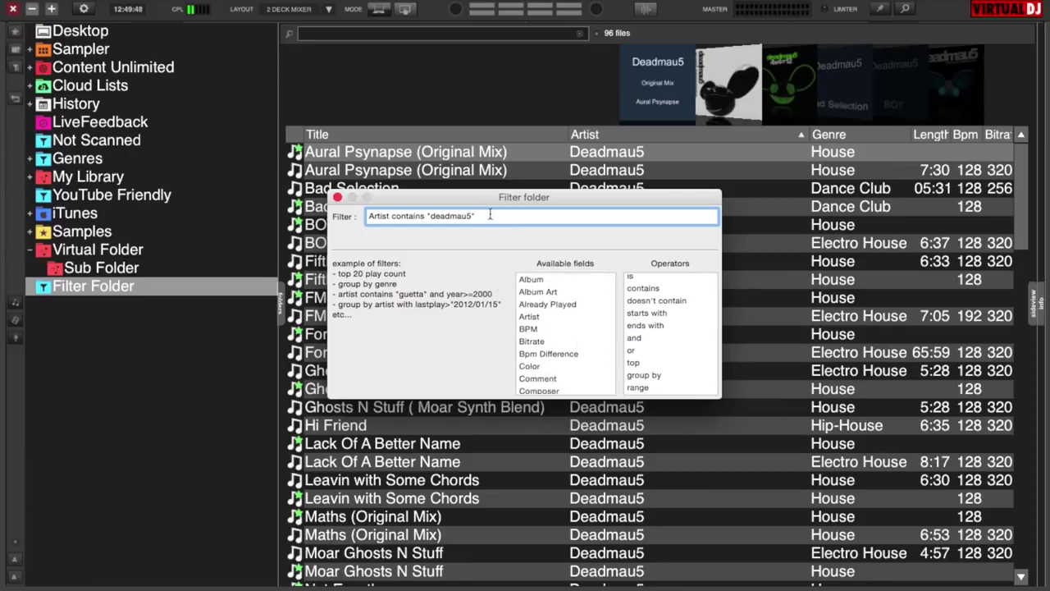
left_click_drag(490, 215, 337, 219)
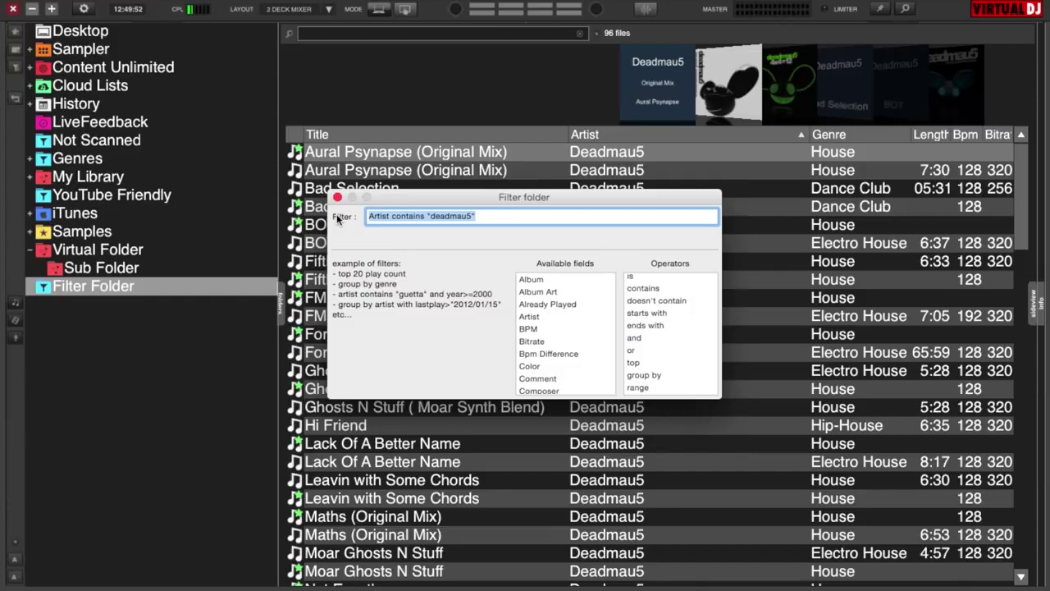
type("BPM")
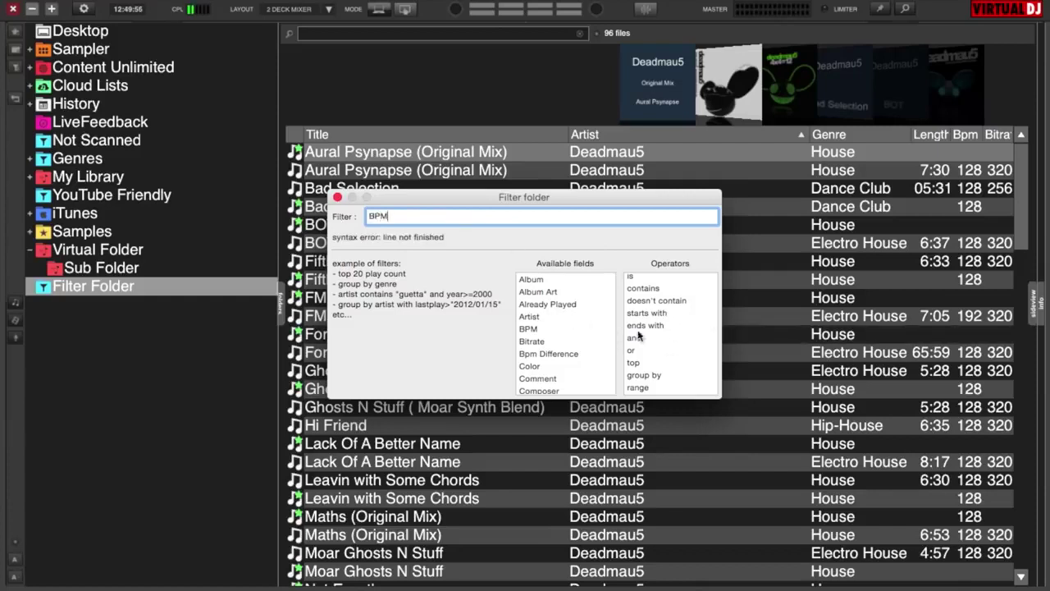
scroll(644, 329, "up", 3)
scroll(644, 329, "up", 2)
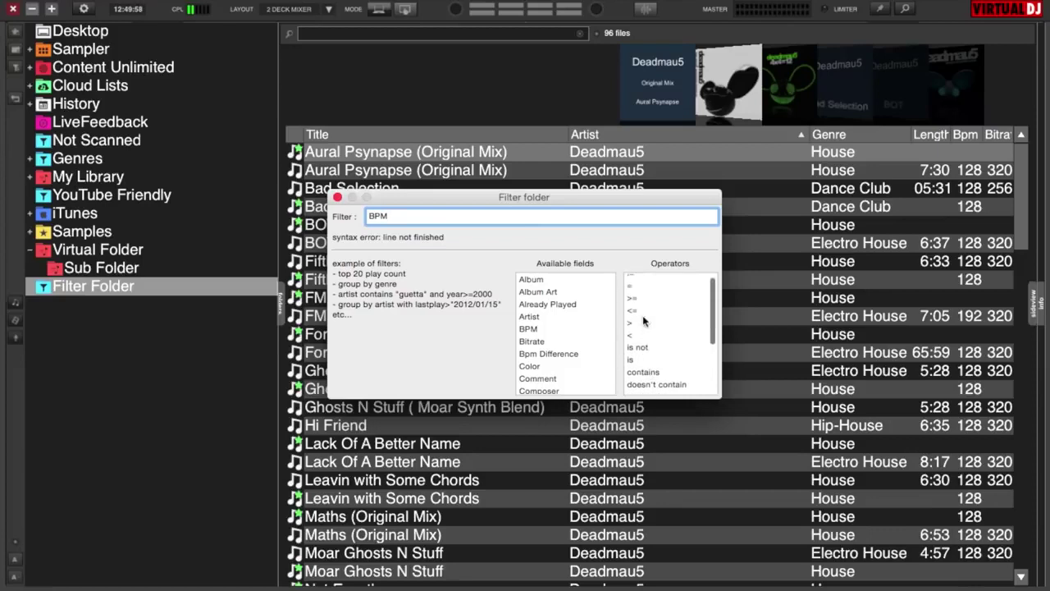
double_click(633, 300)
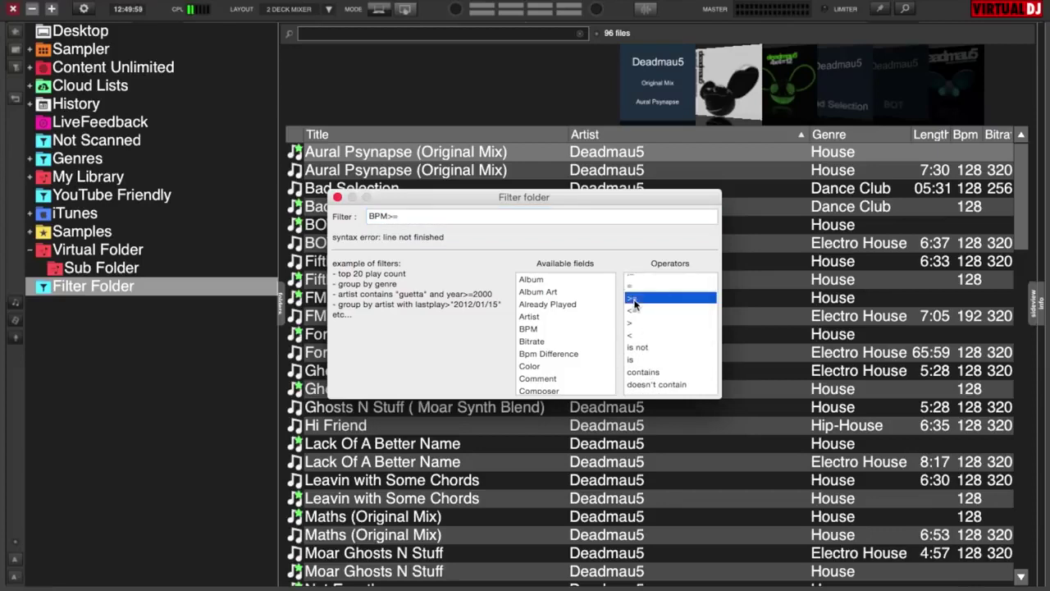
left_click(400, 216)
type("130")
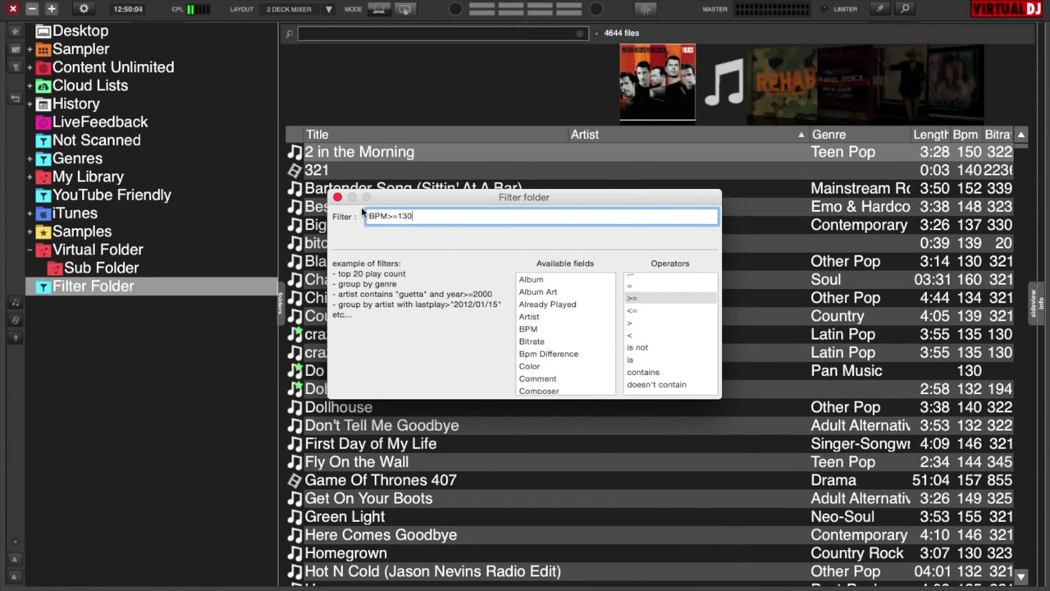
left_click(337, 198)
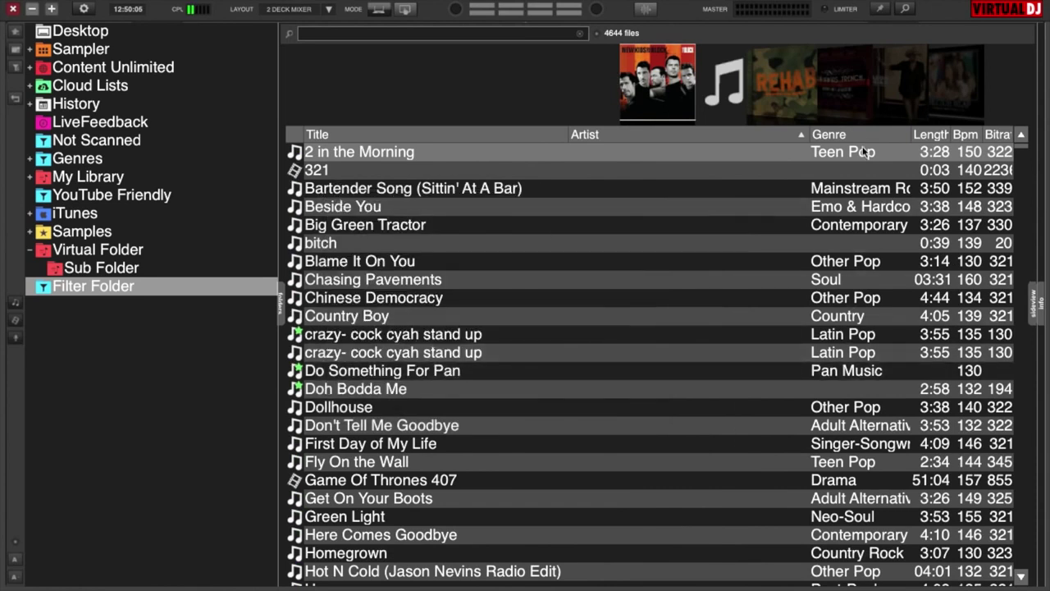